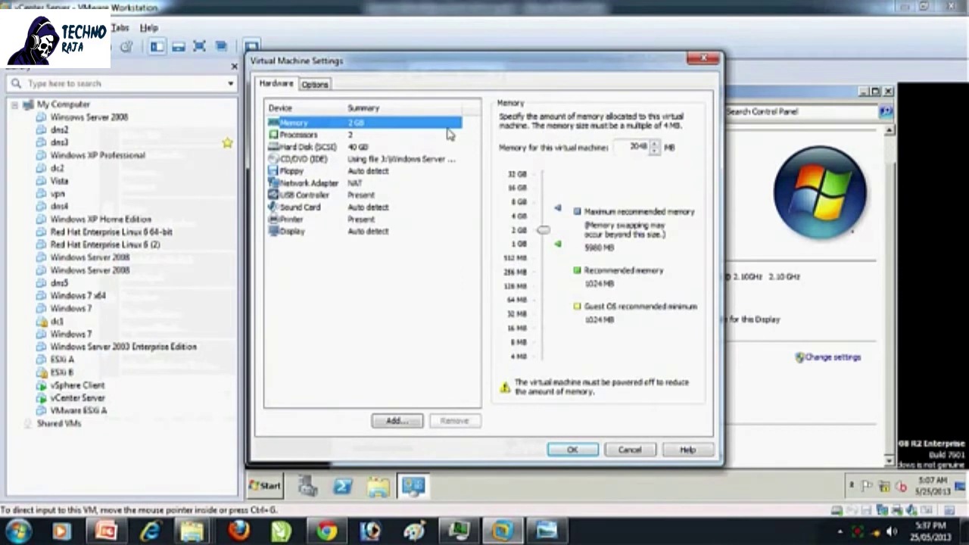
Review the processor and hard disk settings of the vCenter Server virtual machine, then close its settings.
{"action": "left_click", "coordinate": [397, 135]}
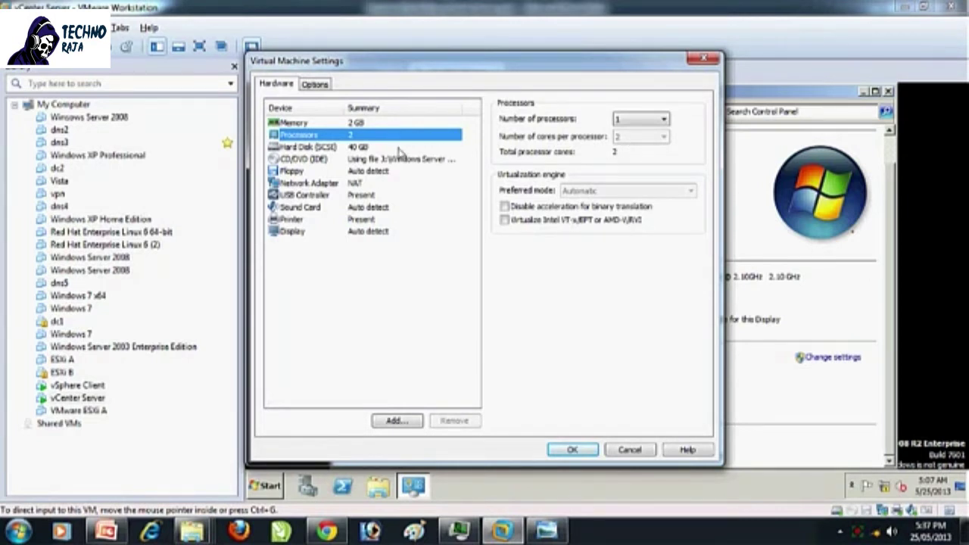
{"action": "left_click", "coordinate": [330, 151]}
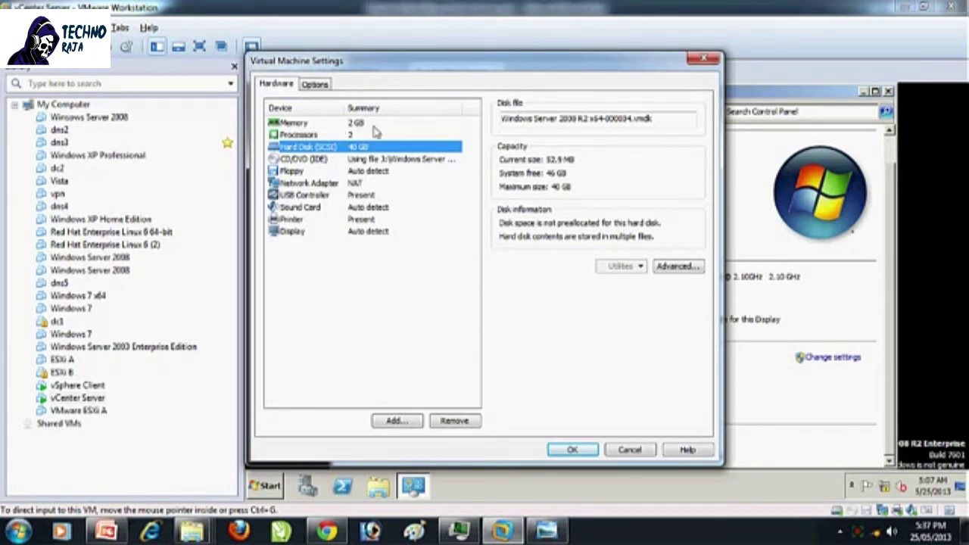
{"action": "left_click", "coordinate": [573, 450]}
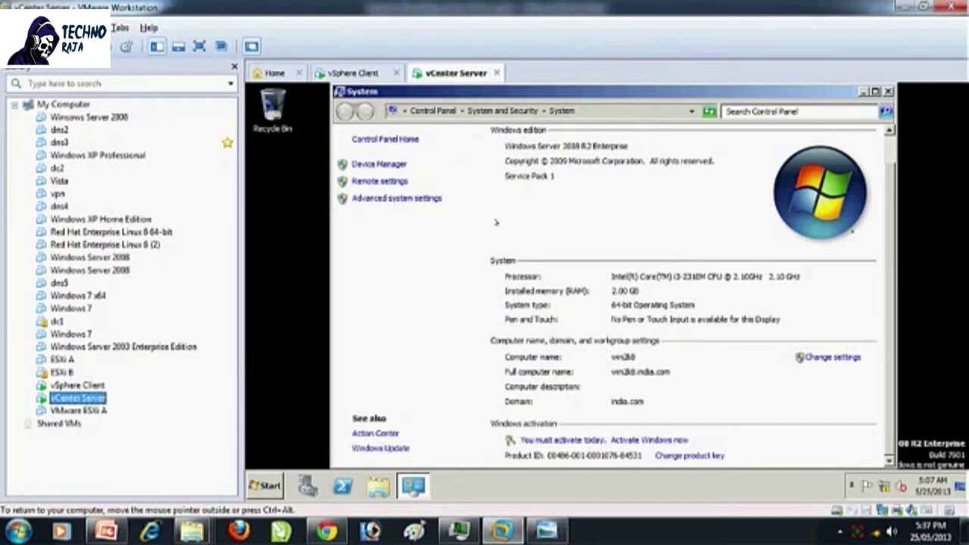
Check the forward and reverse lookup zone records in DNS Manager on the vSphere Client machine, then return to the vCenter Server machine.
{"action": "left_click", "coordinate": [356, 73]}
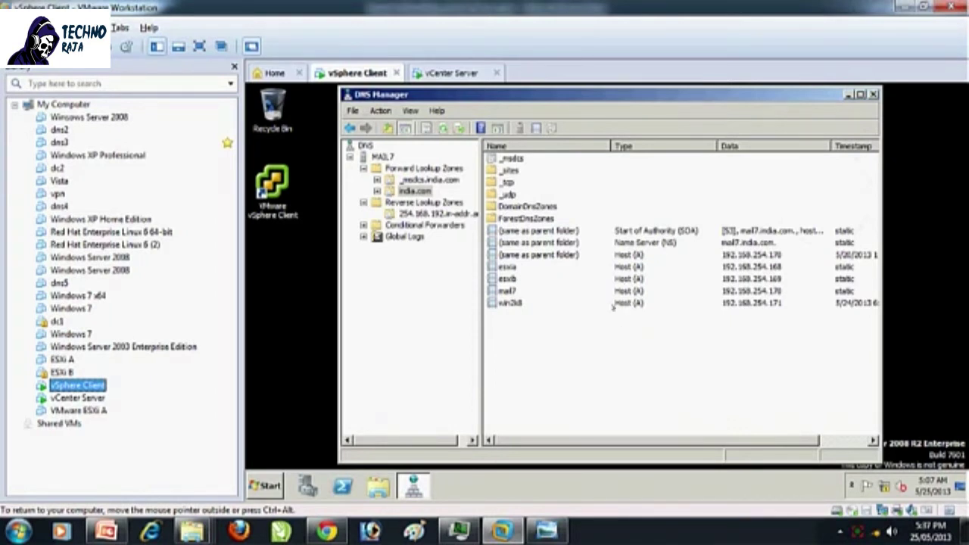
{"action": "left_click", "coordinate": [437, 214]}
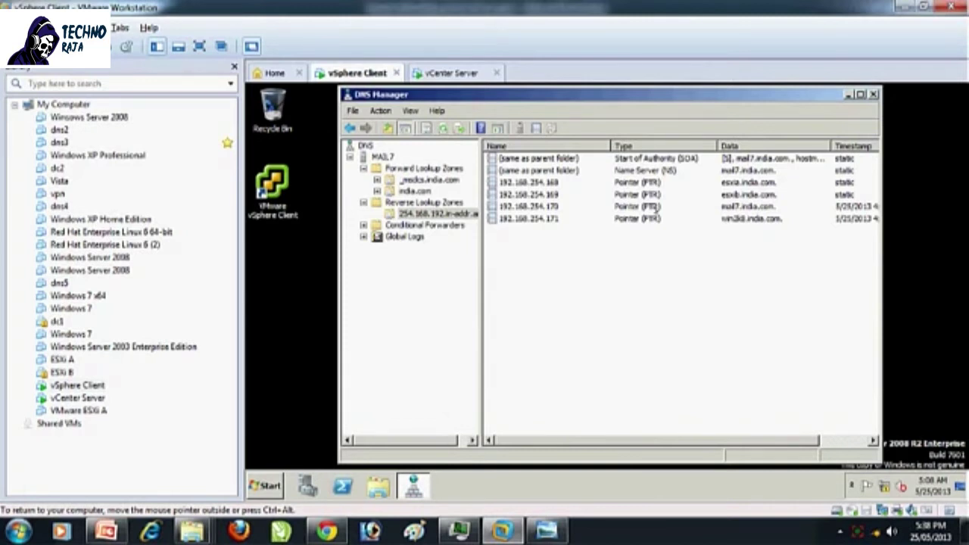
{"action": "left_click", "coordinate": [451, 79]}
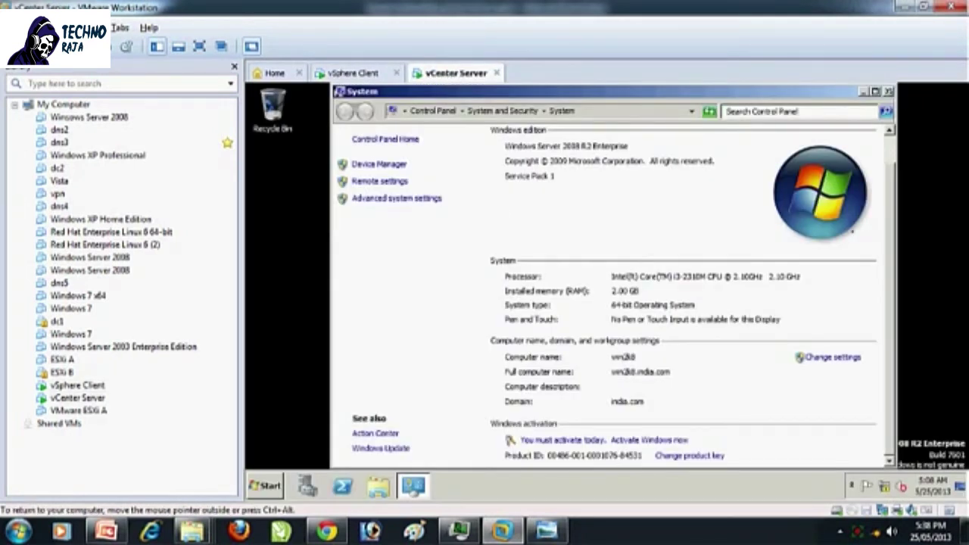
Close the System window and connect VMware-VIMSetup-all-5.0.0-434159.iso as the vCenter Server machine's CD/DVD image.
{"action": "left_click", "coordinate": [889, 92]}
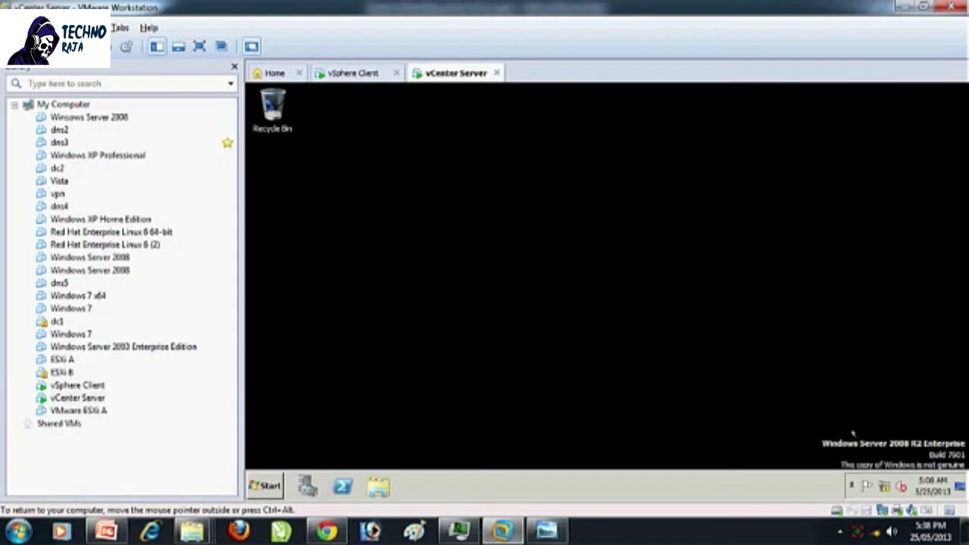
{"action": "right_click", "coordinate": [855, 513]}
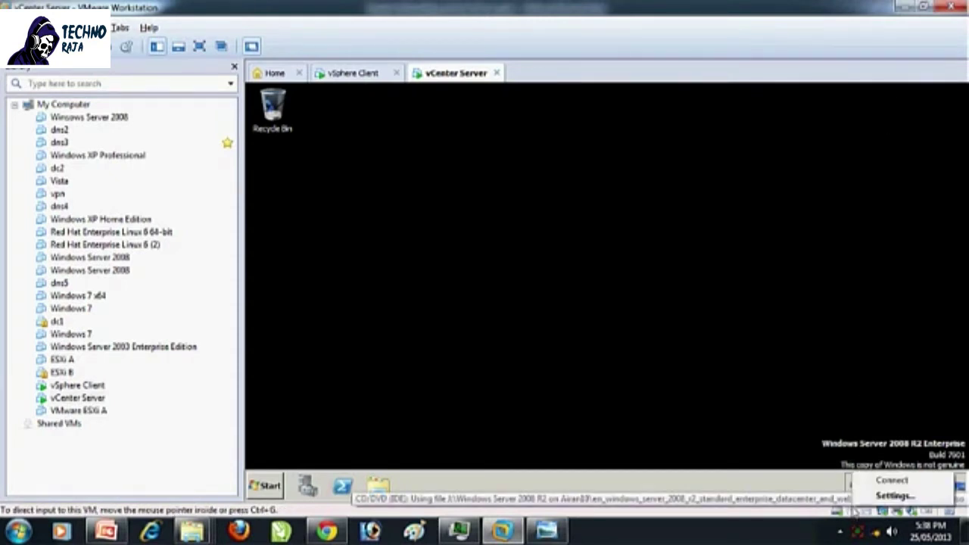
{"action": "left_click", "coordinate": [860, 502]}
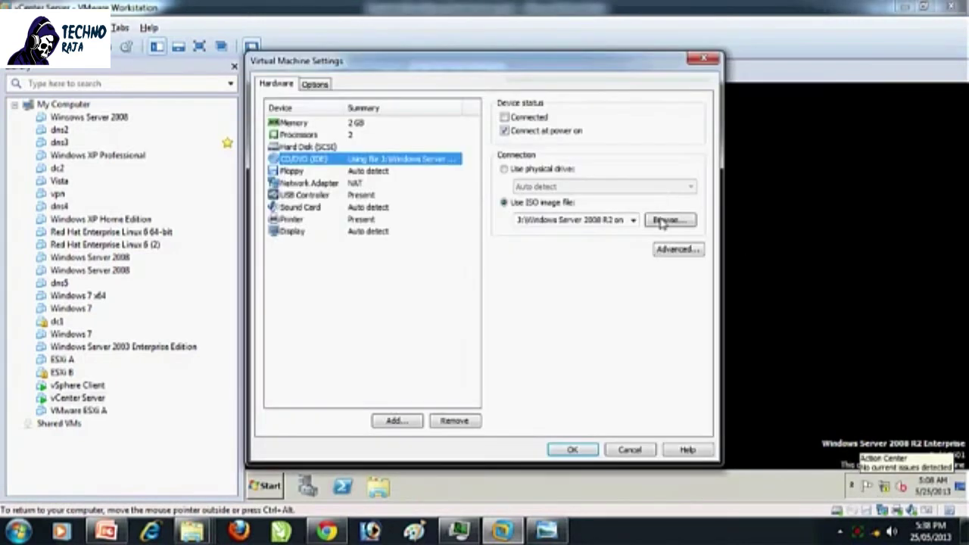
{"action": "left_click", "coordinate": [663, 222]}
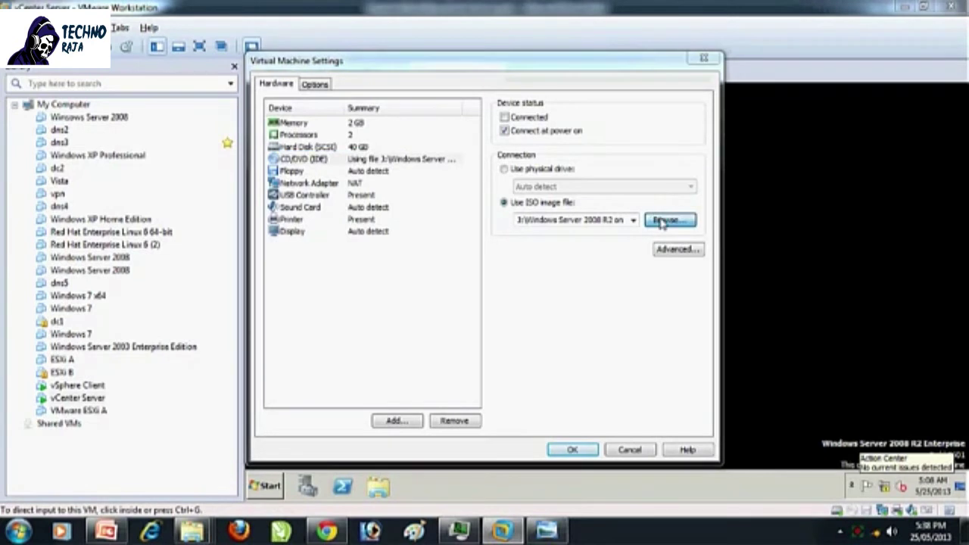
{"action": "left_click", "coordinate": [602, 199]}
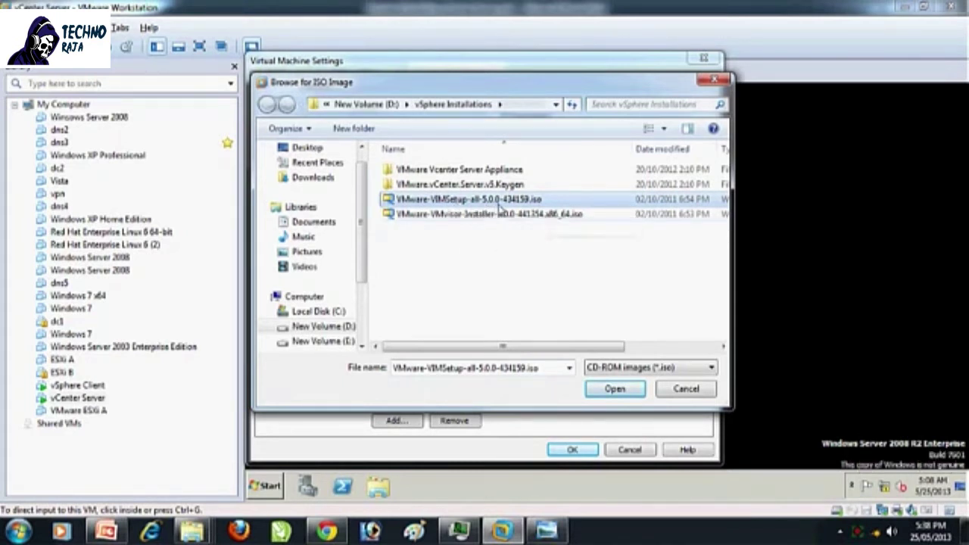
{"action": "left_click", "coordinate": [615, 394]}
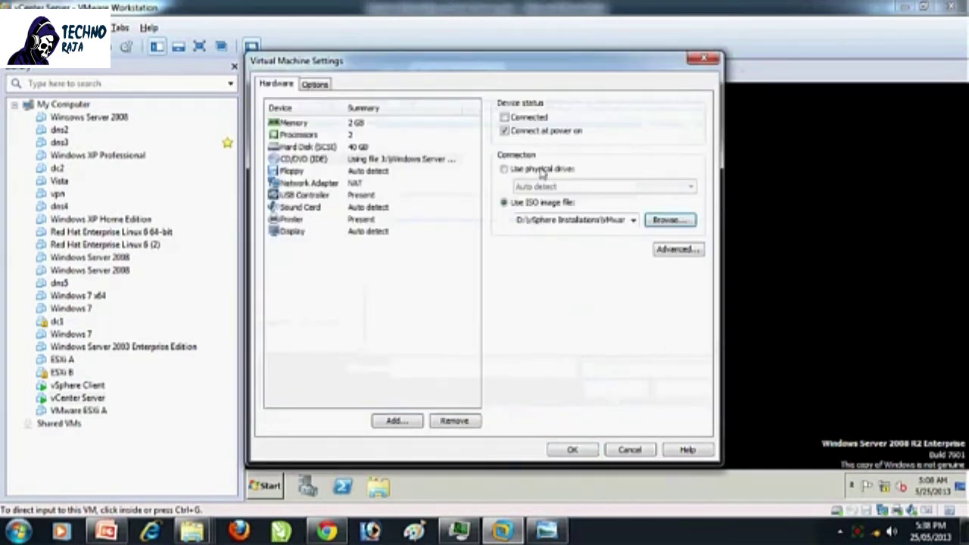
{"action": "left_click", "coordinate": [506, 118]}
{"action": "left_click", "coordinate": [569, 450]}
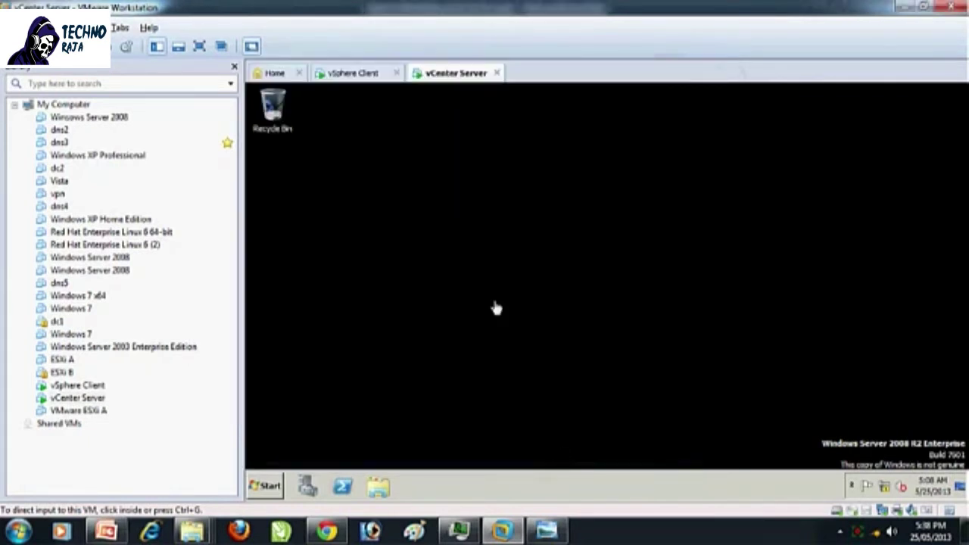
Show the vCenter Server machine in full screen and launch the VMware VIM installer from its DVD drive (D:).
{"action": "left_click", "coordinate": [200, 46]}
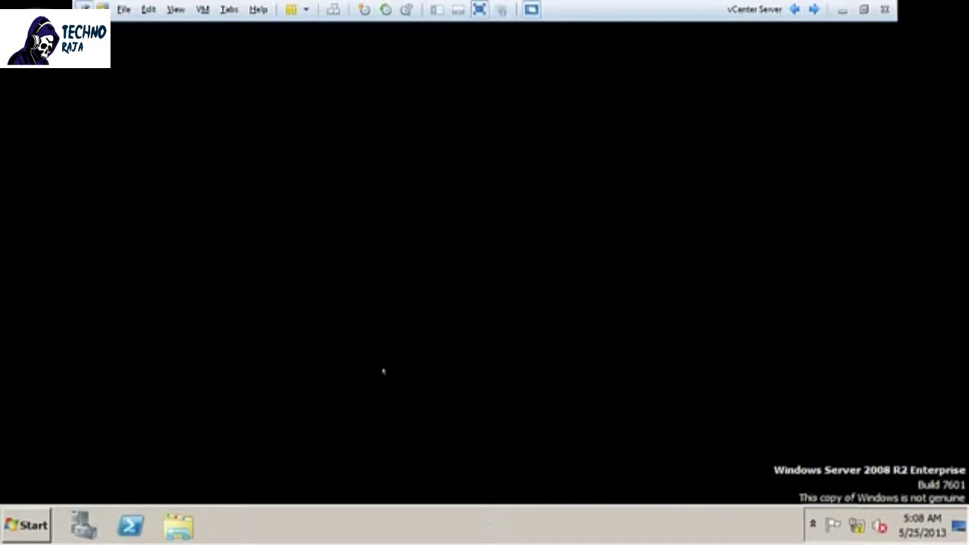
{"action": "key", "text": "super"}
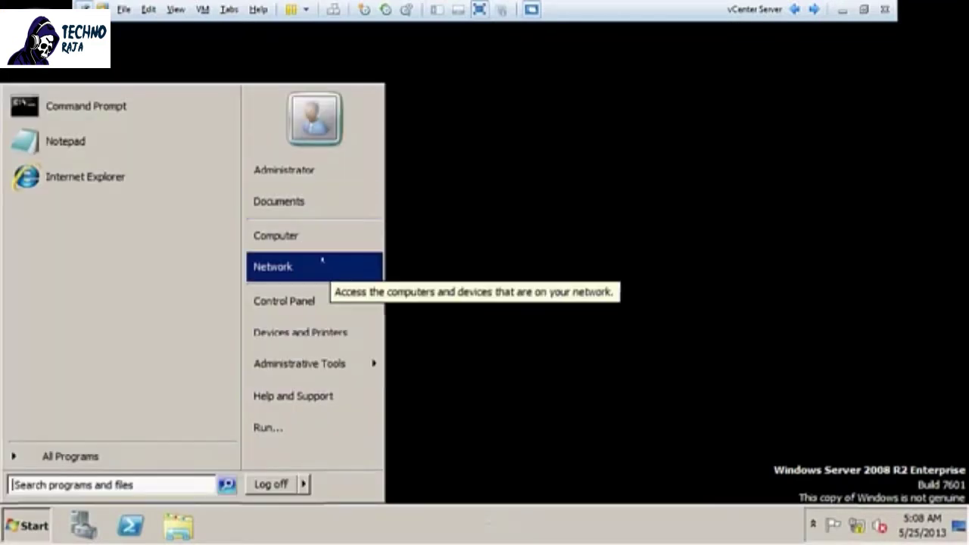
{"action": "left_click", "coordinate": [333, 235]}
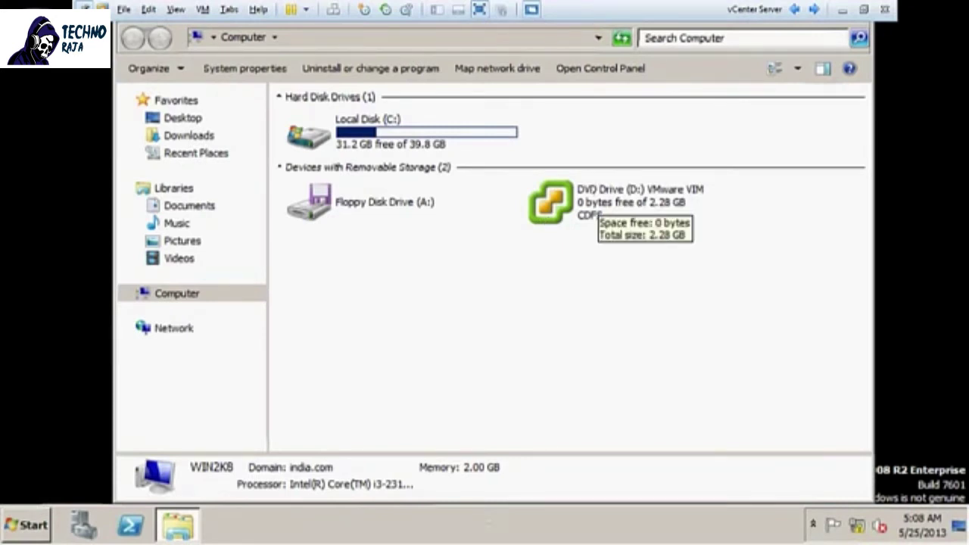
{"action": "left_click", "coordinate": [591, 193]}
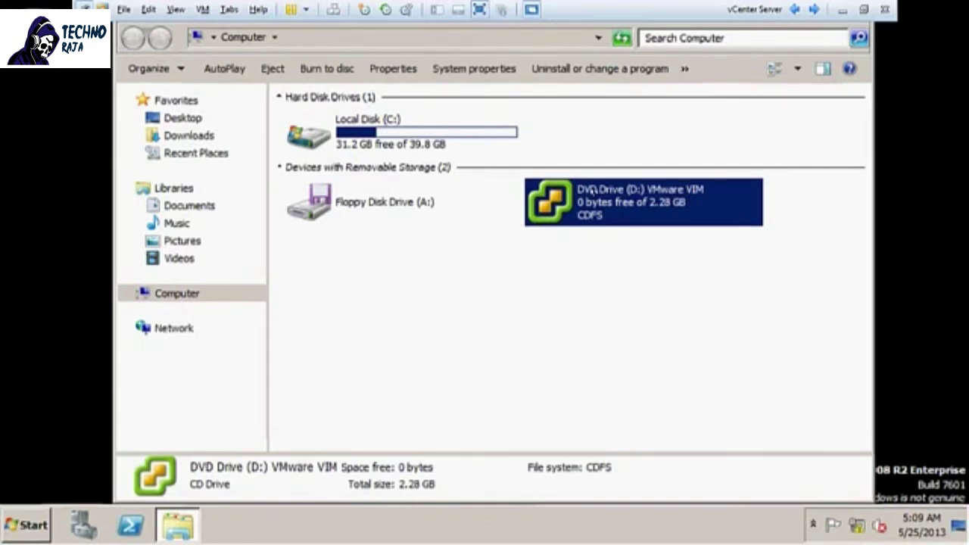
{"action": "double_click", "coordinate": [591, 192]}
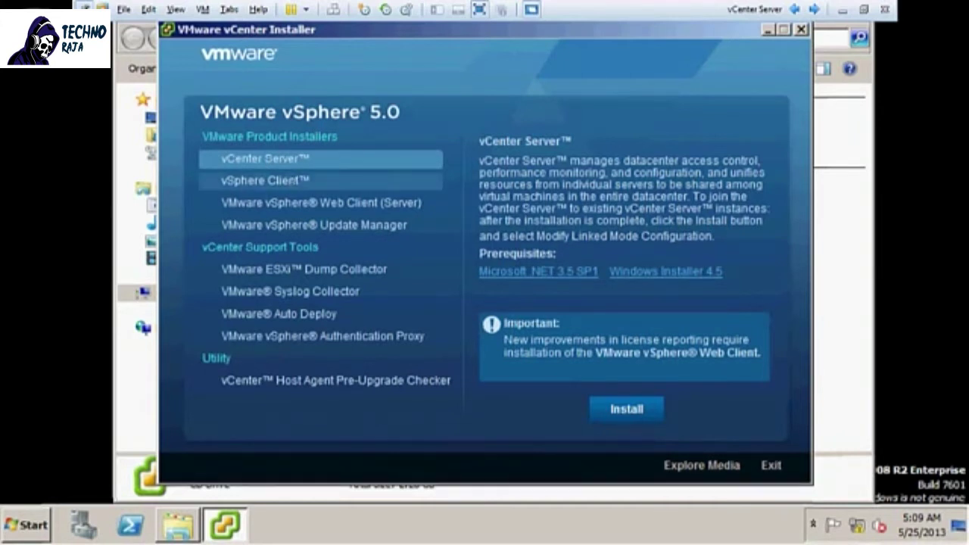
Read the installer descriptions of vSphere Client, vSphere Web Client (Server) and vSphere Update Manager.
{"action": "left_click", "coordinate": [265, 180]}
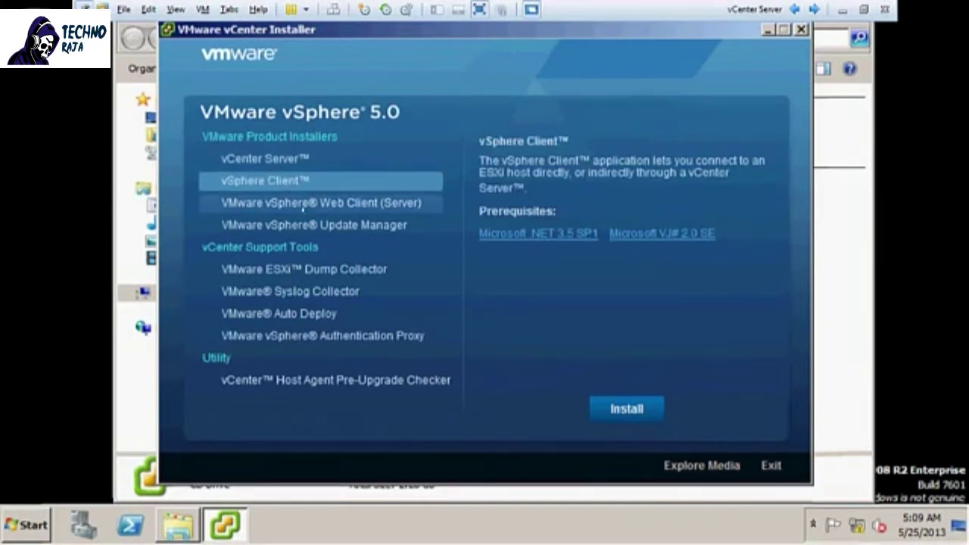
{"action": "left_click", "coordinate": [321, 202]}
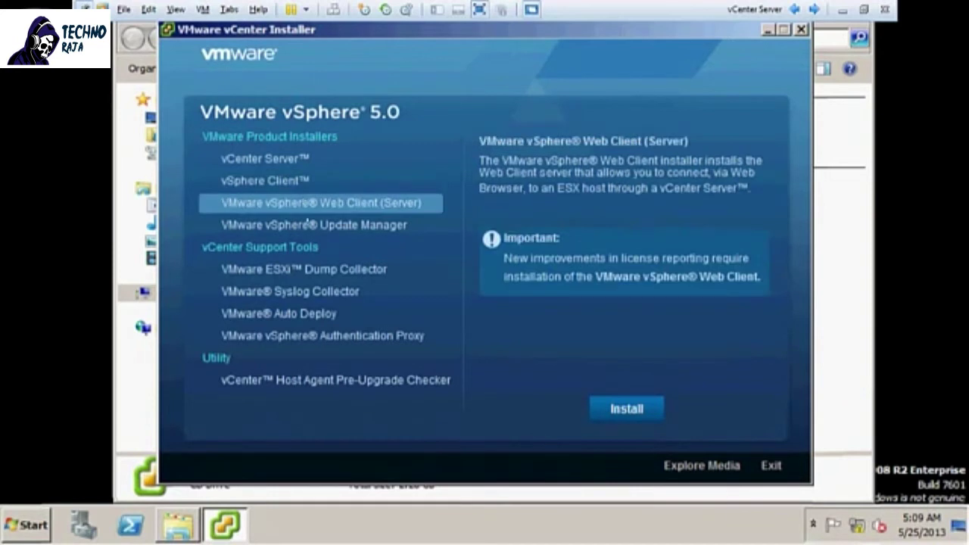
{"action": "left_click", "coordinate": [308, 223]}
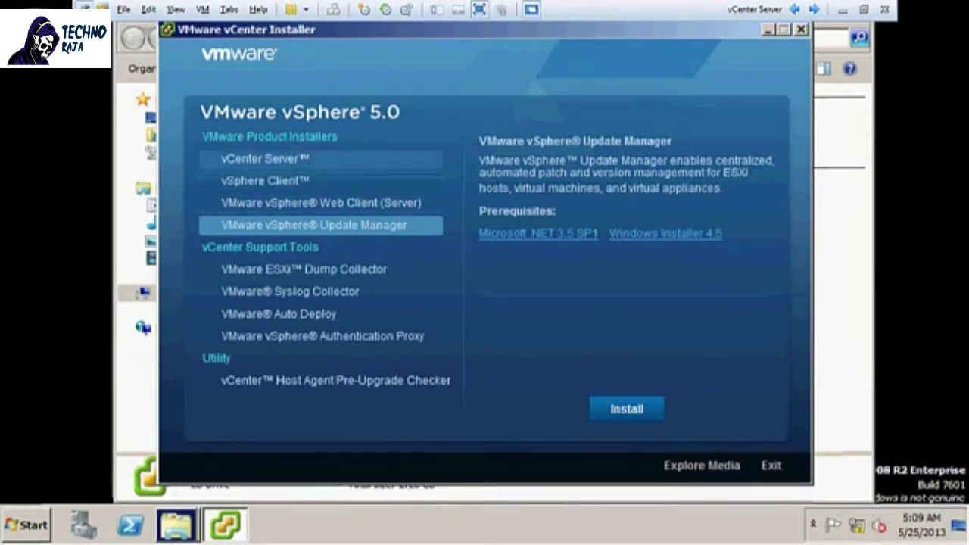
Start the vCenter Server installation with English (United States) as the installation language.
{"action": "left_click", "coordinate": [302, 157]}
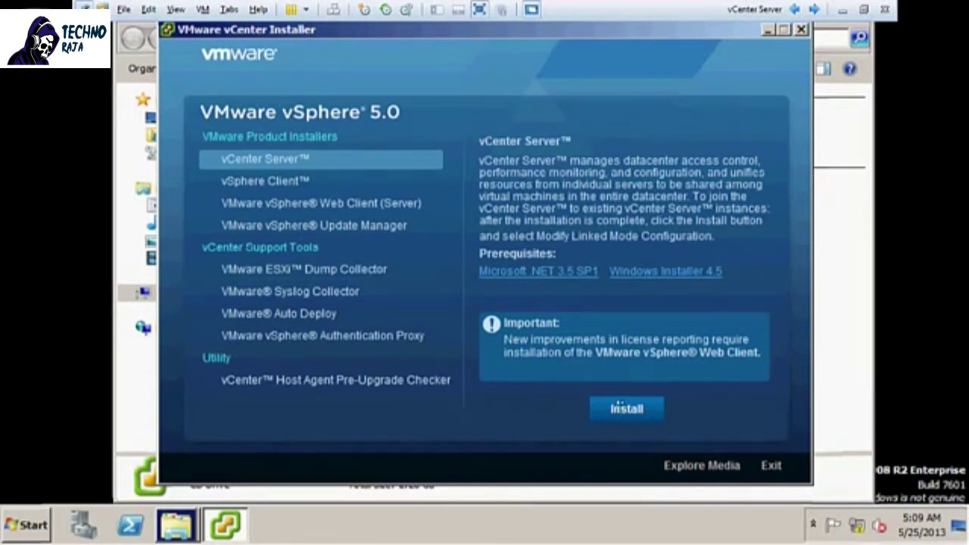
{"action": "left_click", "coordinate": [618, 405]}
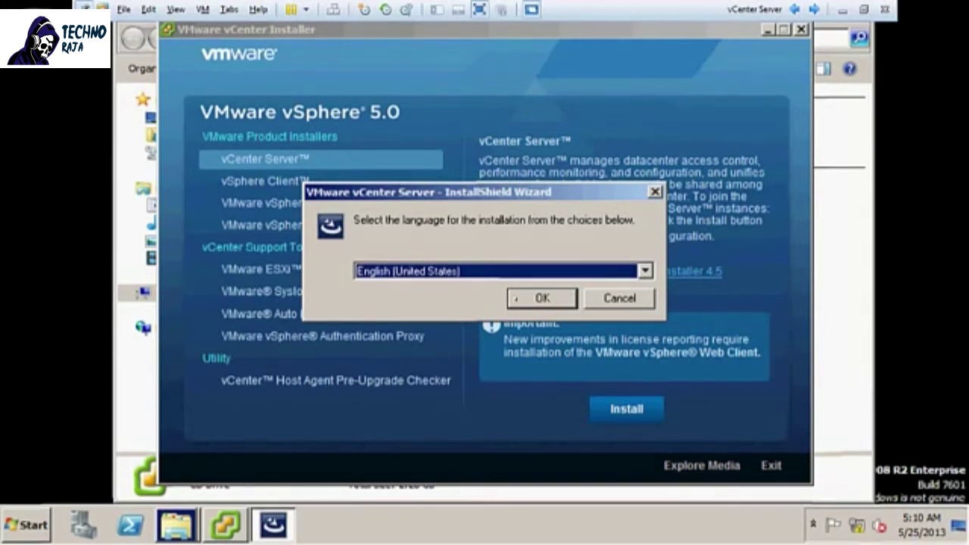
{"action": "left_click", "coordinate": [515, 299]}
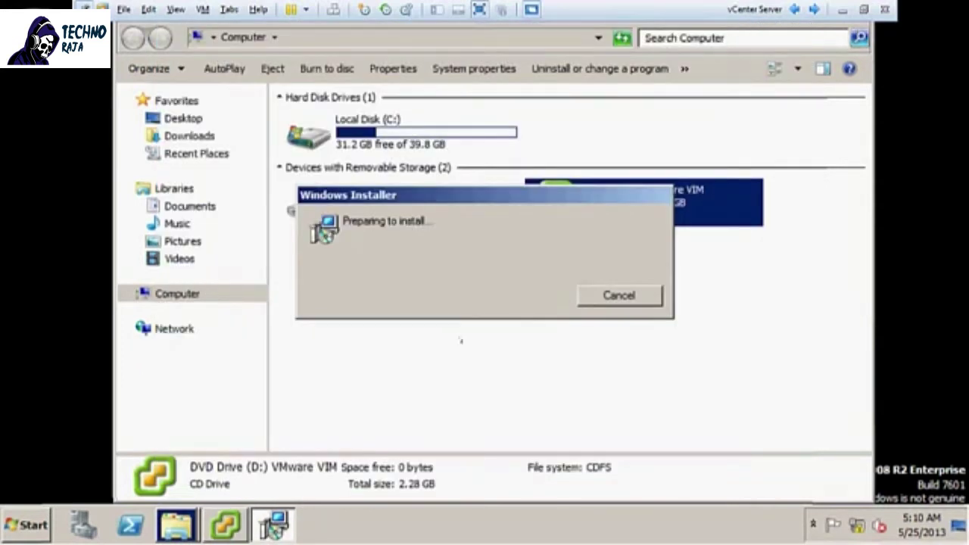
Close the AutoPlay and Computer windows while the installer prepares.
{"action": "mouse_move", "coordinate": [176, 524]}
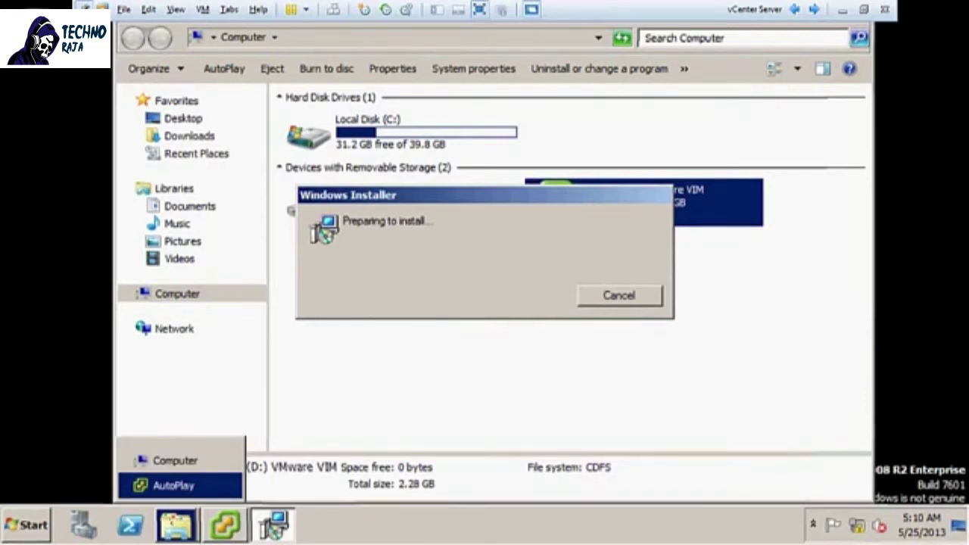
{"action": "left_click", "coordinate": [219, 486]}
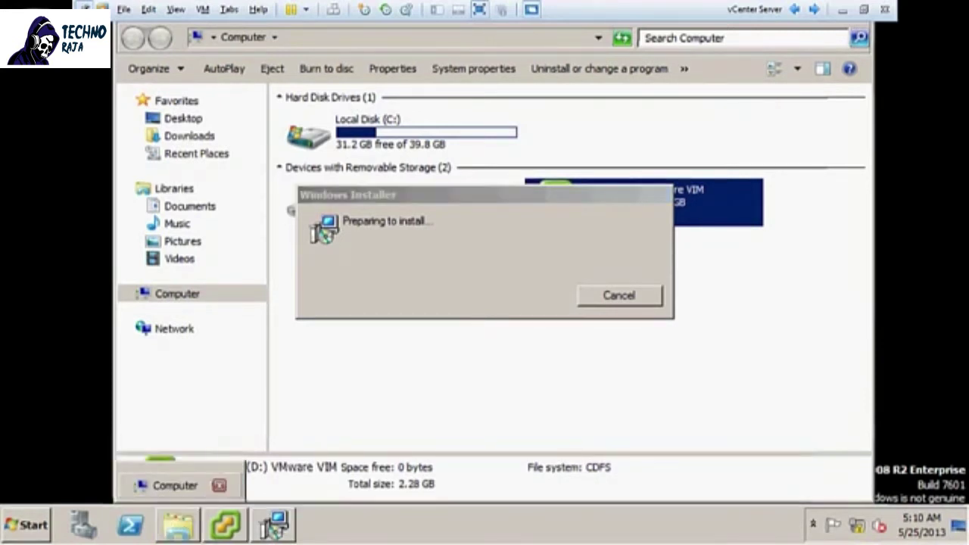
{"action": "left_click", "coordinate": [219, 486]}
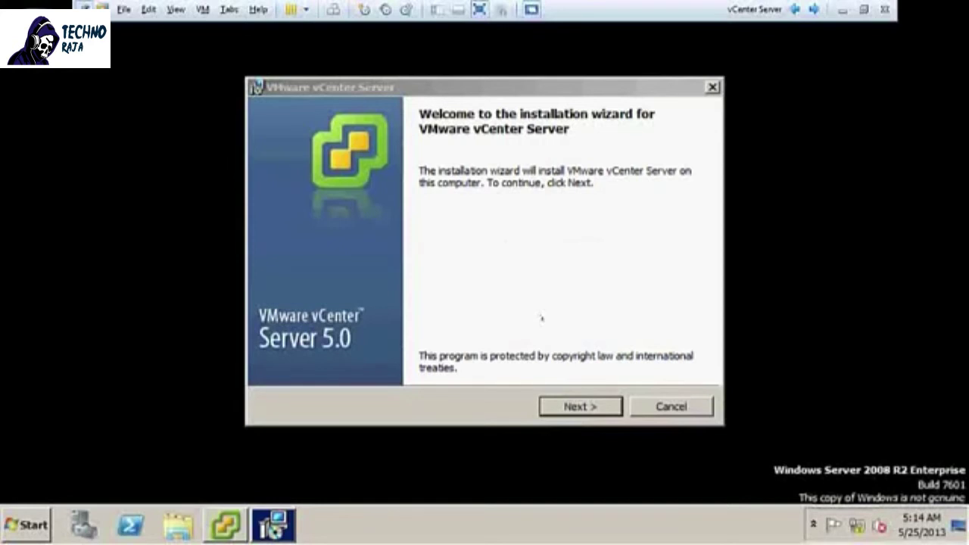
Proceed past the welcome and patent agreement pages and accept the license agreement terms.
{"action": "left_click", "coordinate": [581, 406]}
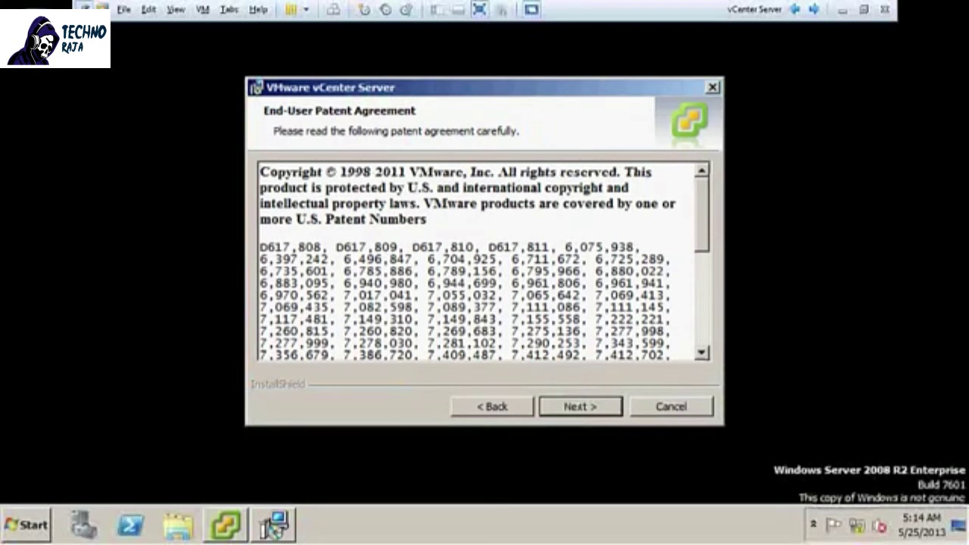
{"action": "key", "text": "Return"}
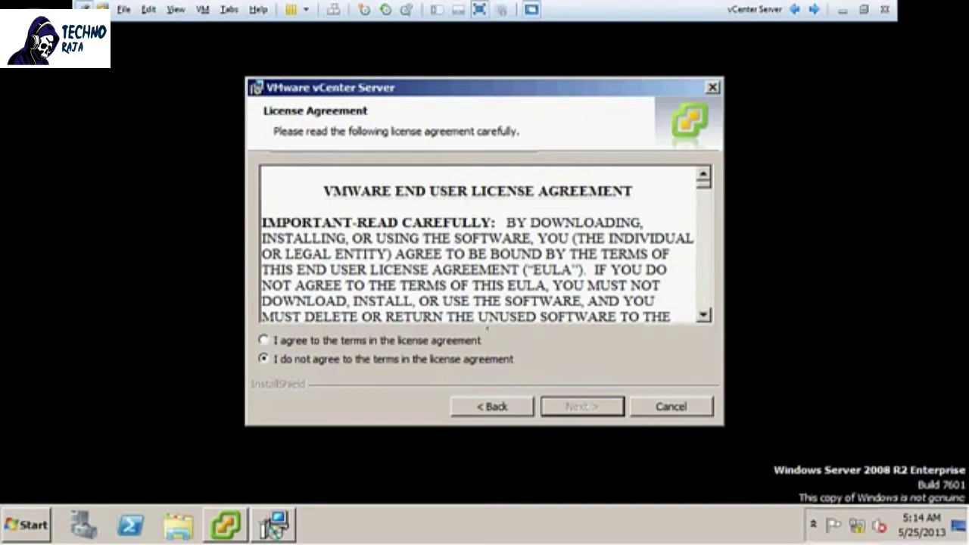
{"action": "left_click", "coordinate": [454, 340]}
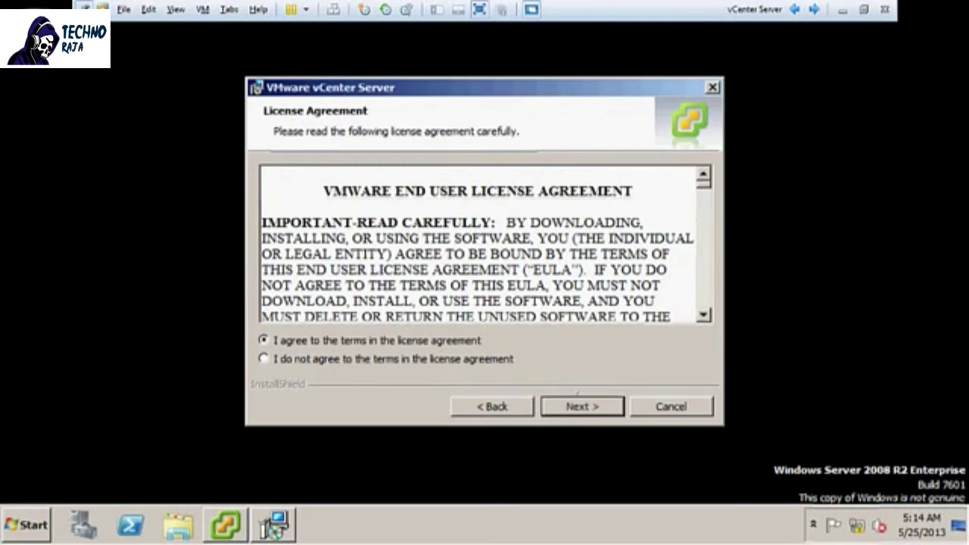
{"action": "key", "text": "Return"}
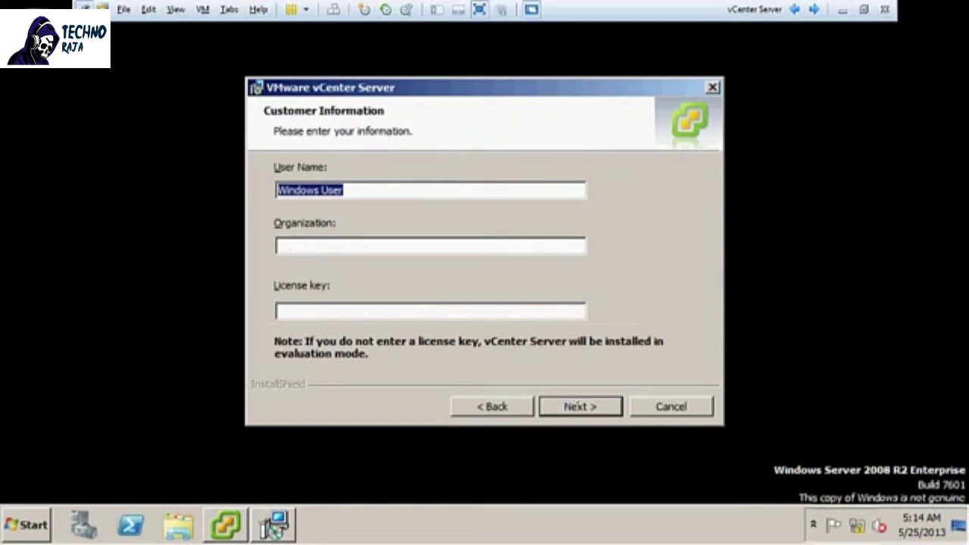
Set the customer user name to india and the organization to india PVT, leave the license key empty, and continue.
{"action": "key", "text": "BackSpace"}
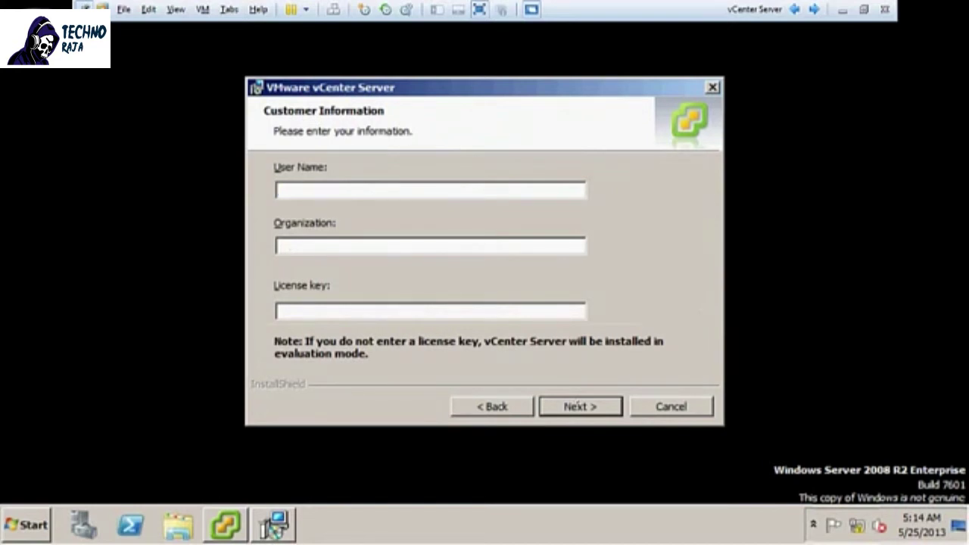
{"action": "type", "text": "india"}
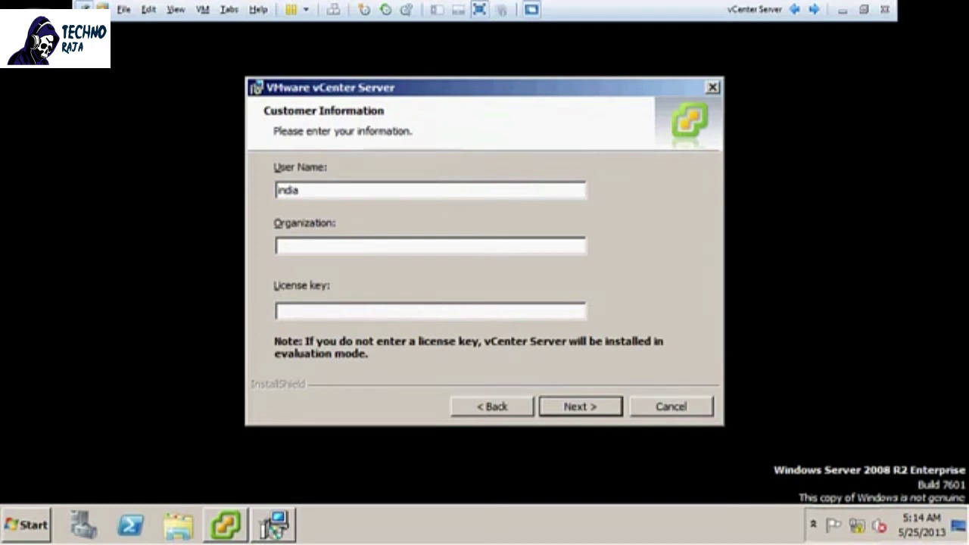
{"action": "key", "text": "Tab"}
{"action": "type", "text": "indi"}
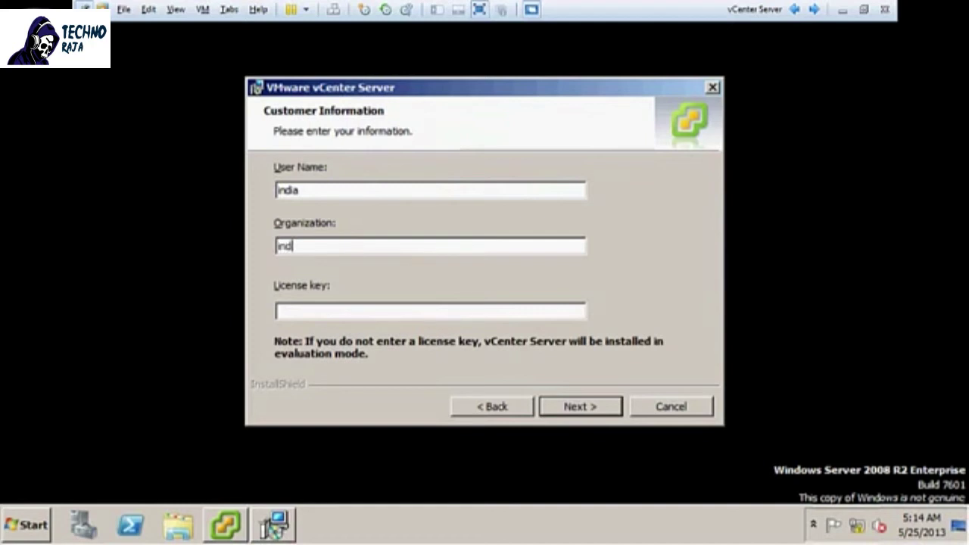
{"action": "type", "text": "a pv"}
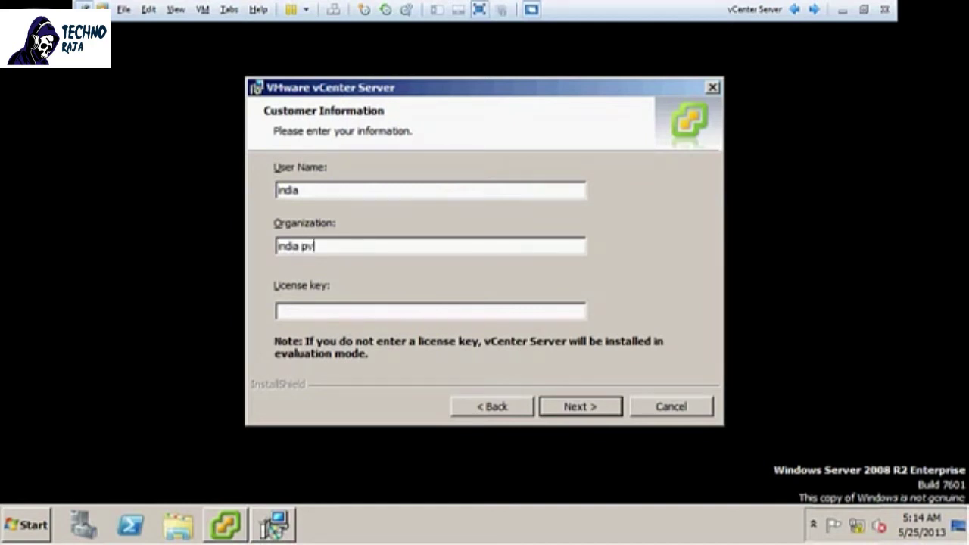
{"action": "key", "text": "BackSpace"}
{"action": "key", "text": "BackSpace"}
{"action": "type", "text": "PVT"}
{"action": "key", "text": "BackSpace"}
{"action": "type", "text": "T"}
{"action": "left_click", "coordinate": [278, 311]}
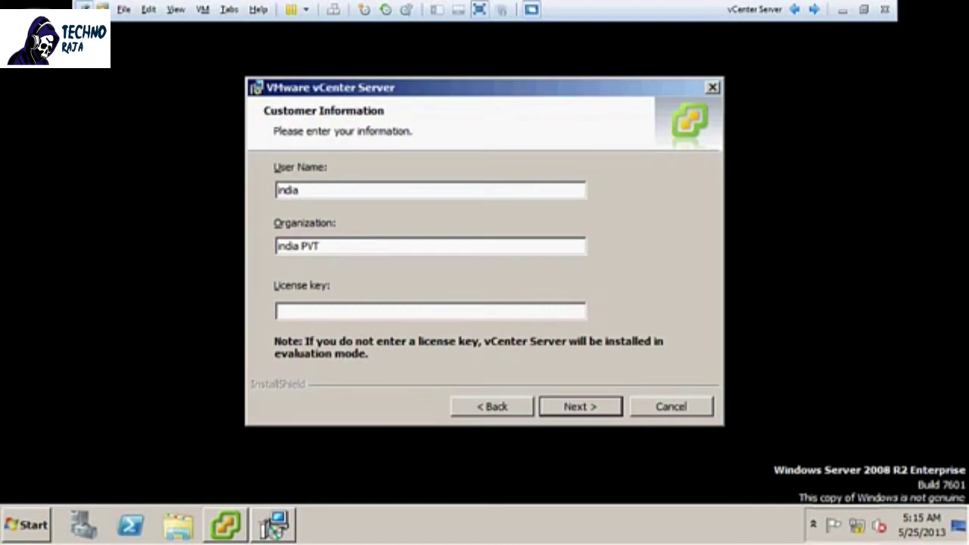
{"action": "left_click", "coordinate": [582, 406]}
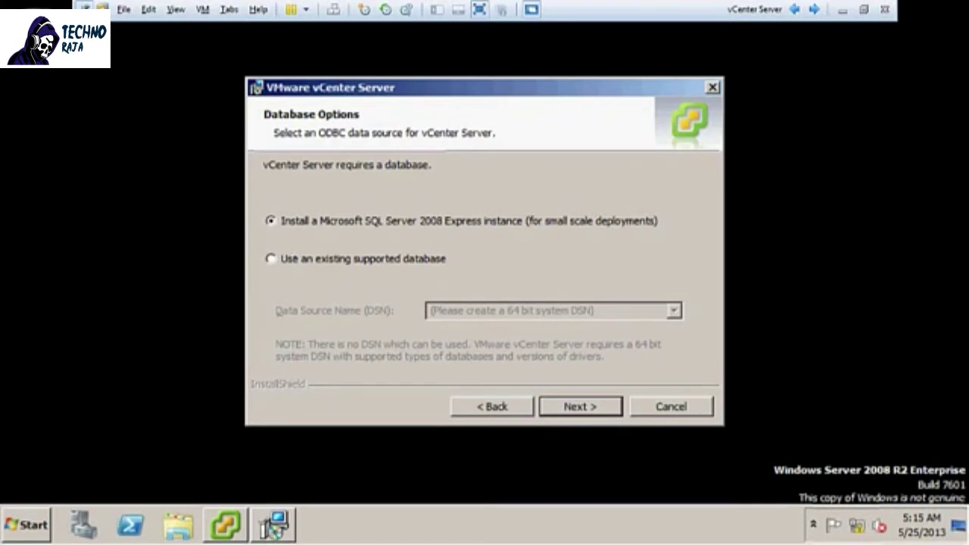
Check the existing supported database option, then choose to install a Microsoft SQL Server 2008 Express instance and continue.
{"action": "left_click", "coordinate": [271, 259]}
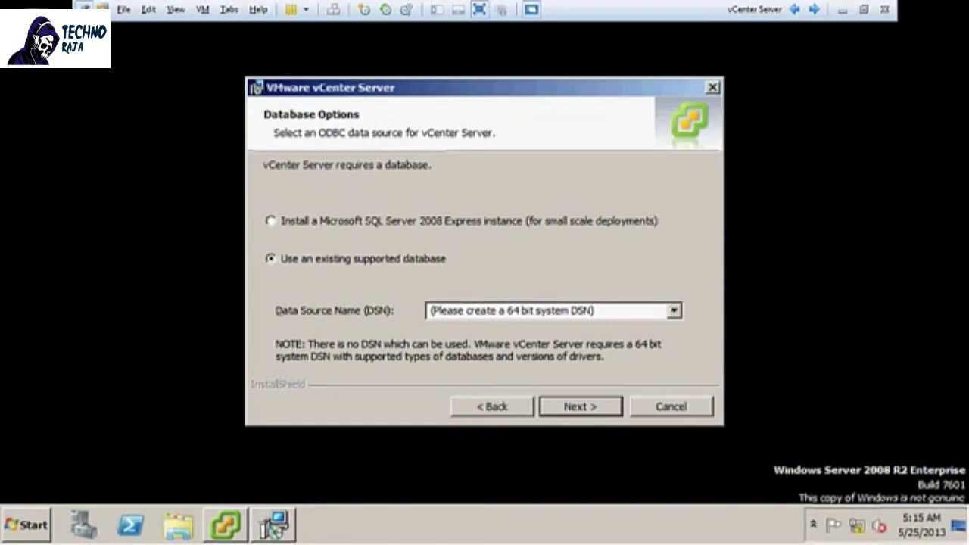
{"action": "left_click", "coordinate": [640, 311]}
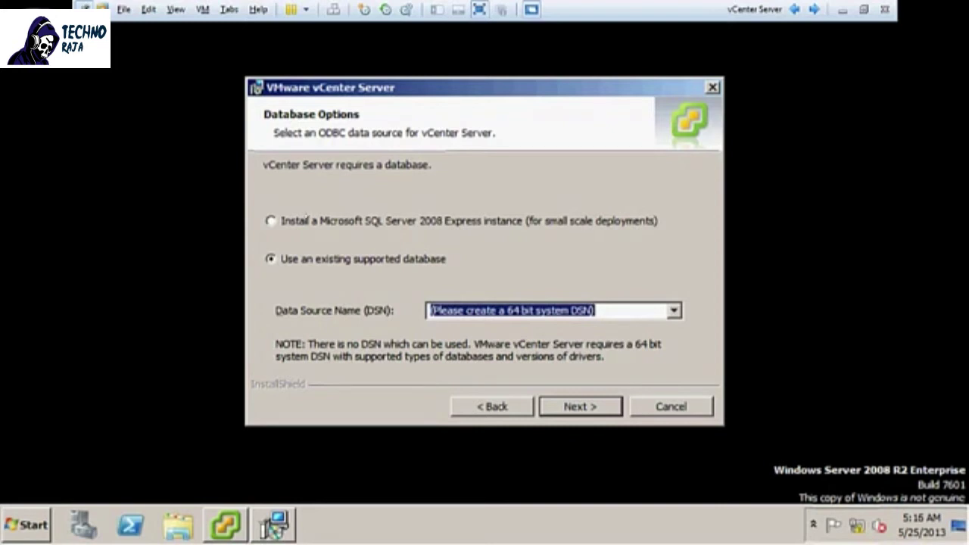
{"action": "left_click", "coordinate": [270, 220]}
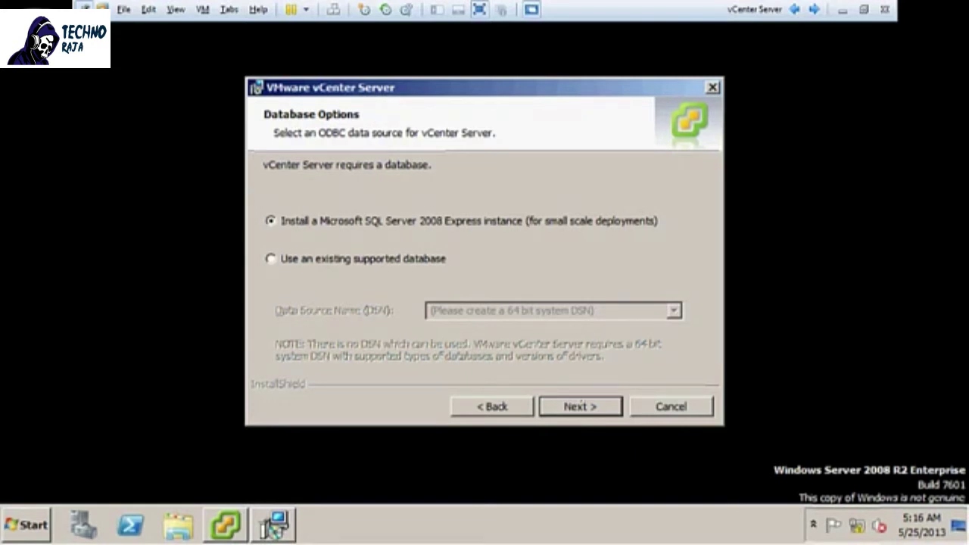
{"action": "left_click", "coordinate": [581, 407]}
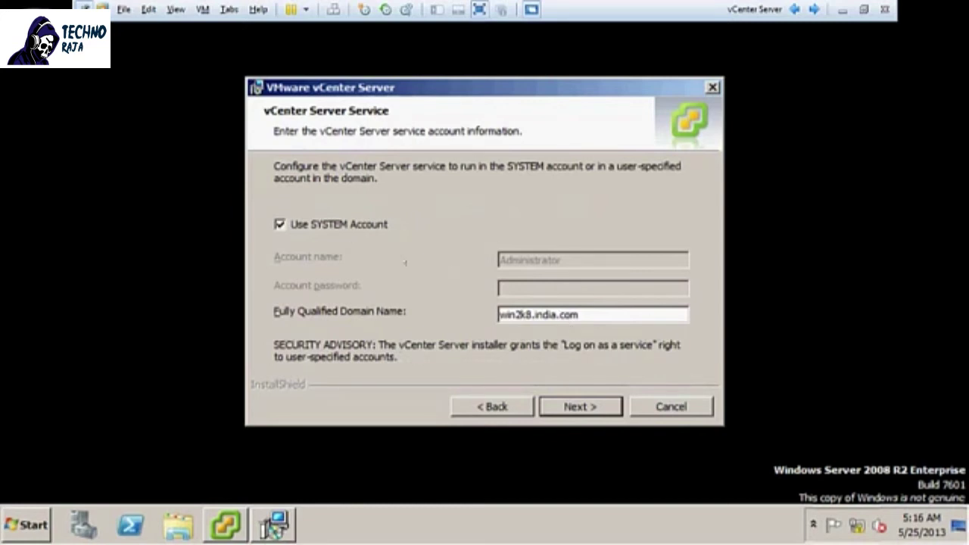
Accept the SYSTEM account for the vCenter Server service and keep the default destination folders.
{"action": "left_click", "coordinate": [560, 406]}
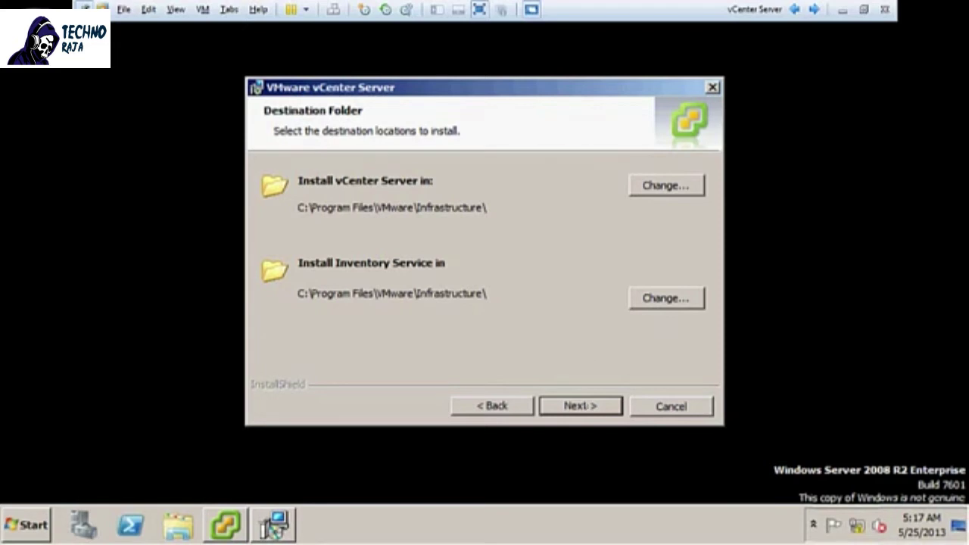
{"action": "key", "text": "Return"}
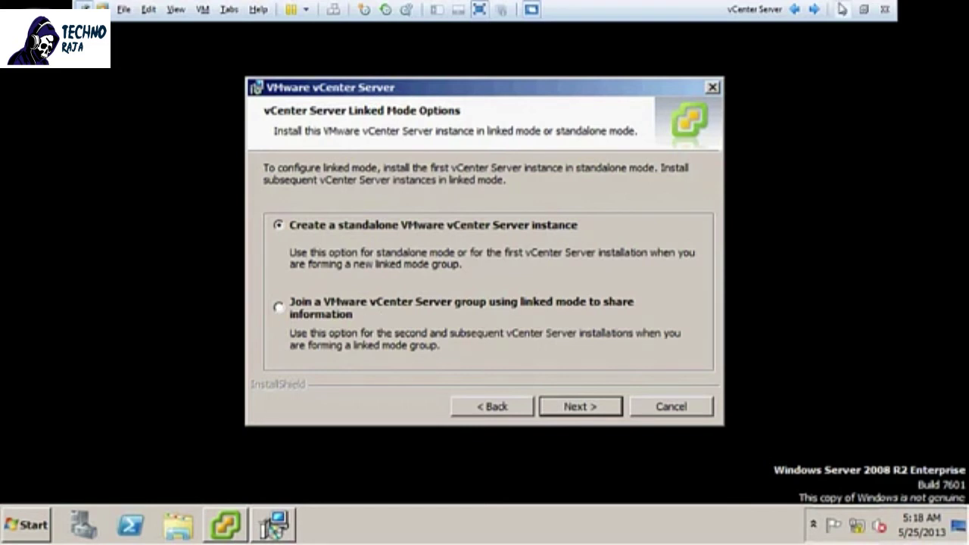
Examine the Linked Mode diagram in Windows Photo Viewer and return to the installer in VMware Workstation.
{"action": "left_click", "coordinate": [843, 10]}
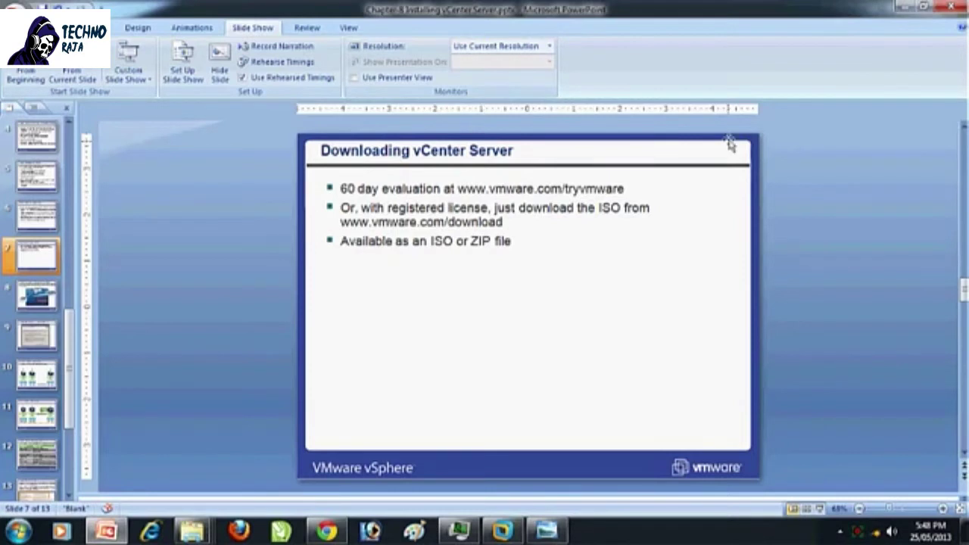
{"action": "left_click", "coordinate": [546, 531]}
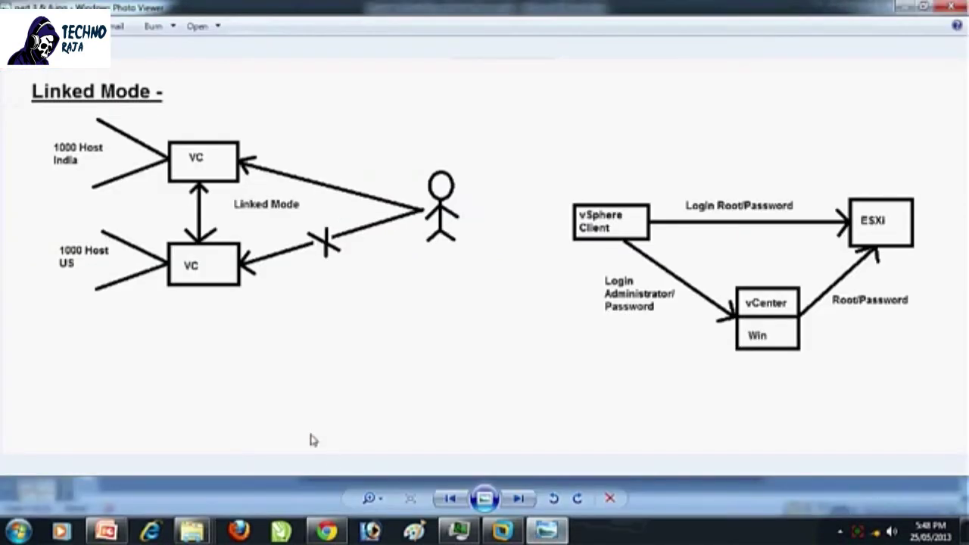
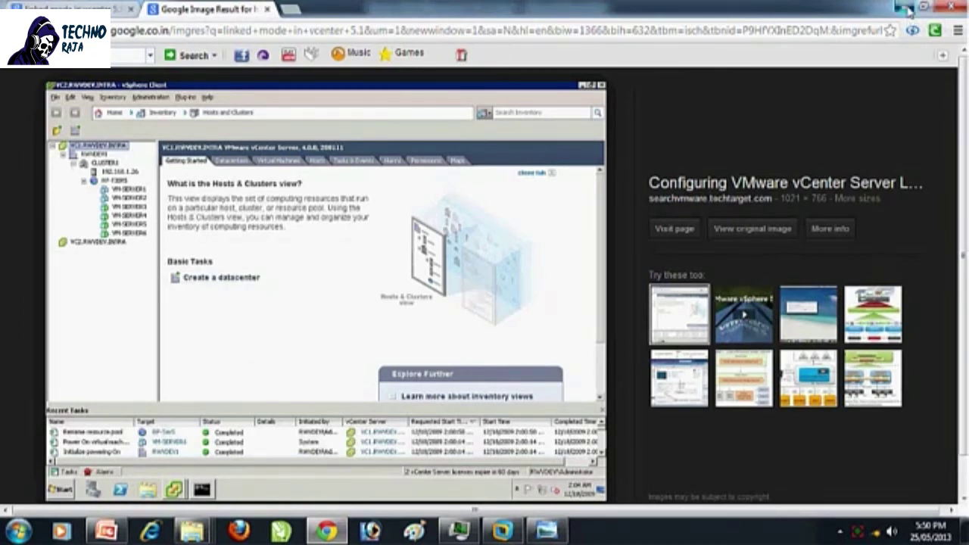
{"action": "left_click", "coordinate": [906, 7]}
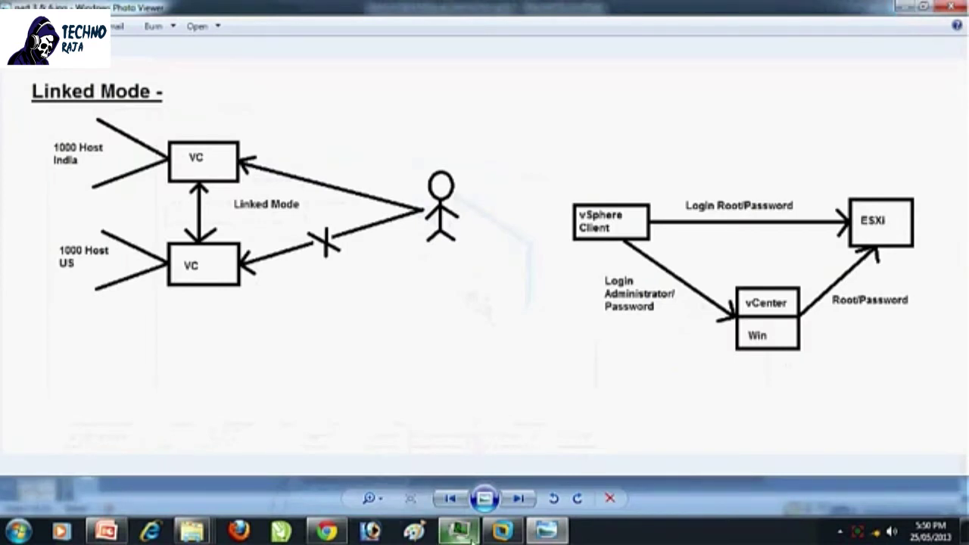
{"action": "mouse_move", "coordinate": [503, 531]}
{"action": "left_click", "coordinate": [506, 471]}
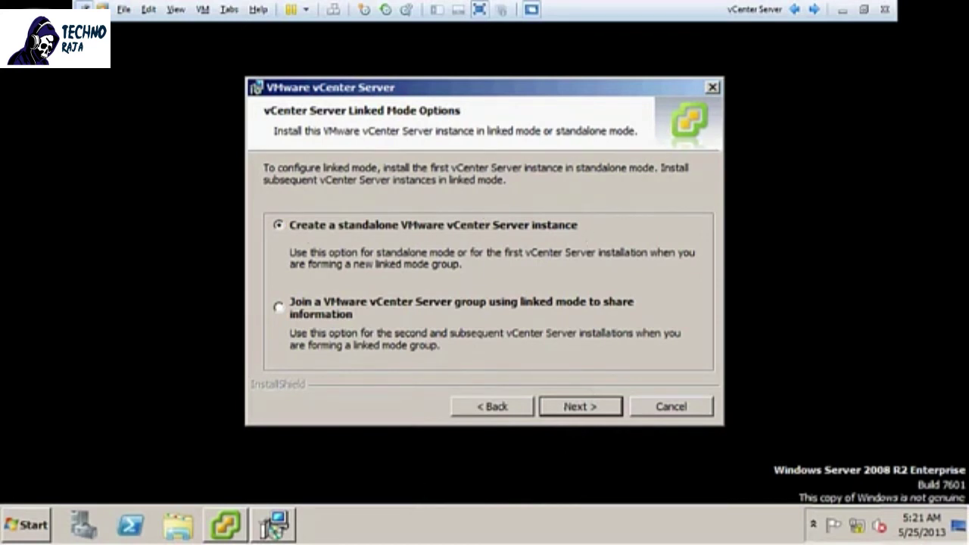
Create a standalone vCenter Server instance and accept the default ports for vCenter Server and Inventory Service.
{"action": "left_click", "coordinate": [596, 408]}
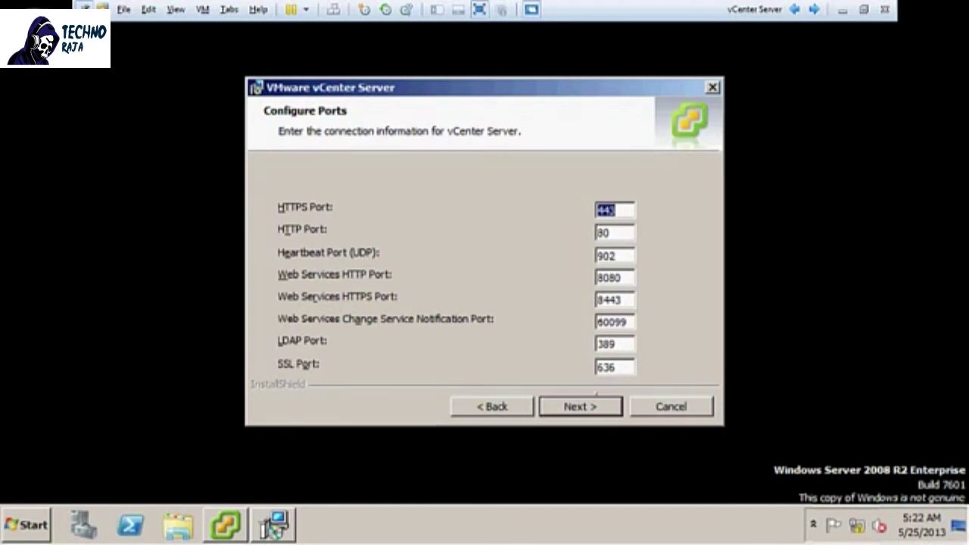
{"action": "left_click", "coordinate": [593, 406]}
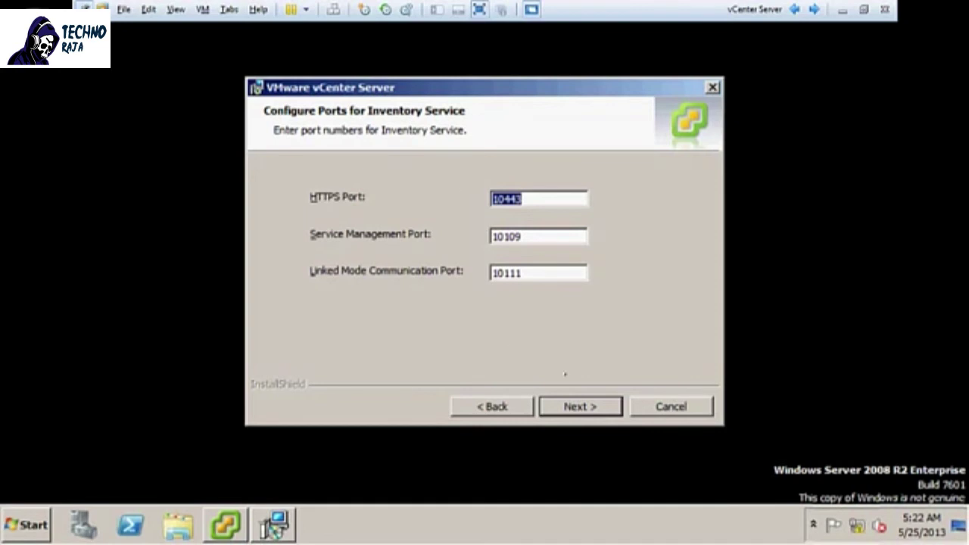
{"action": "key", "text": "Return"}
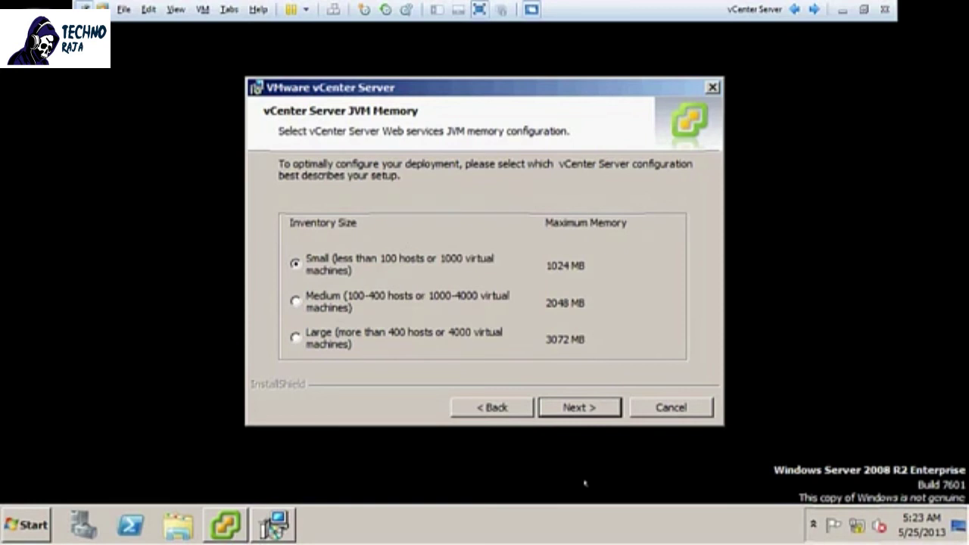
Keep the Small inventory size with 1024 MB maximum memory and start the installation without increasing ephemeral ports.
{"action": "left_click", "coordinate": [580, 408]}
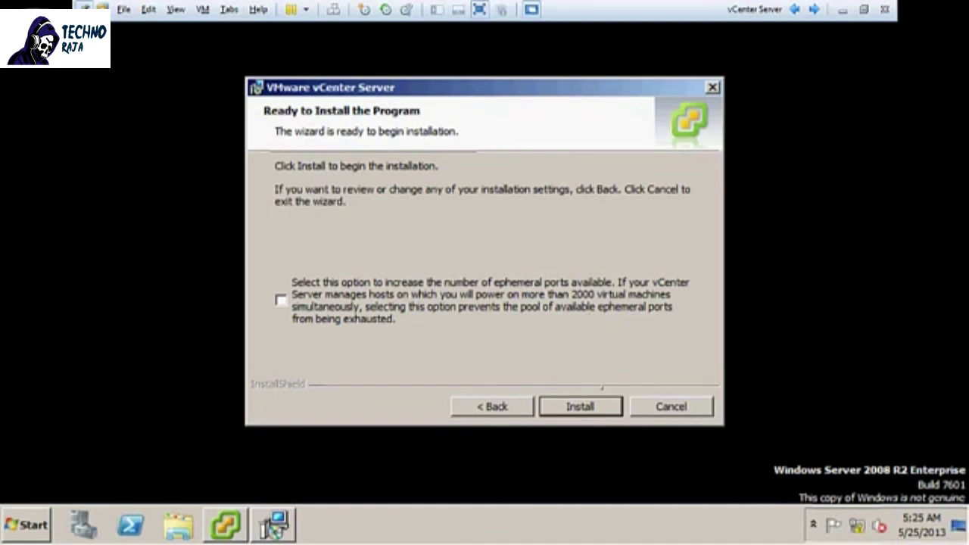
{"action": "left_click", "coordinate": [591, 403]}
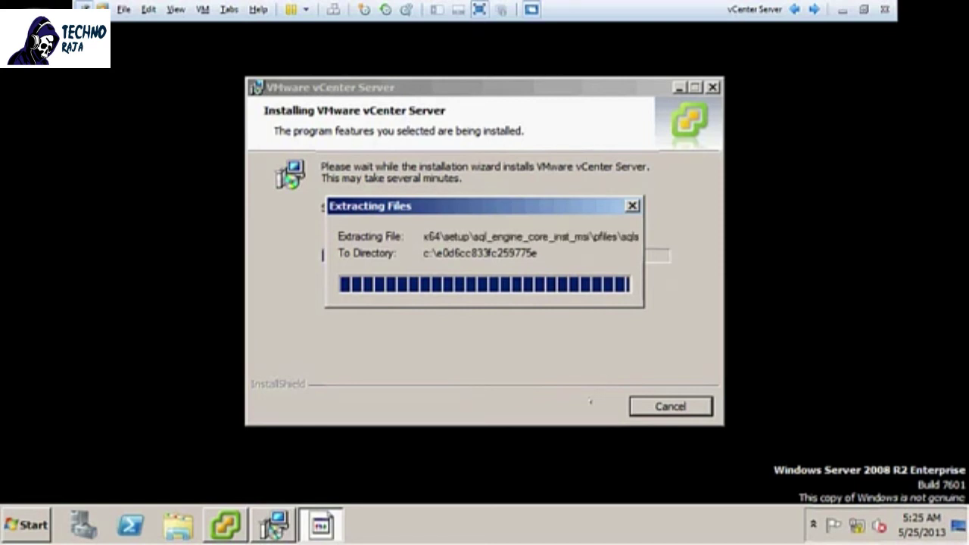
Return the virtual machine to full screen and finish the completed vCenter Server installation wizard.
{"action": "left_click", "coordinate": [863, 9]}
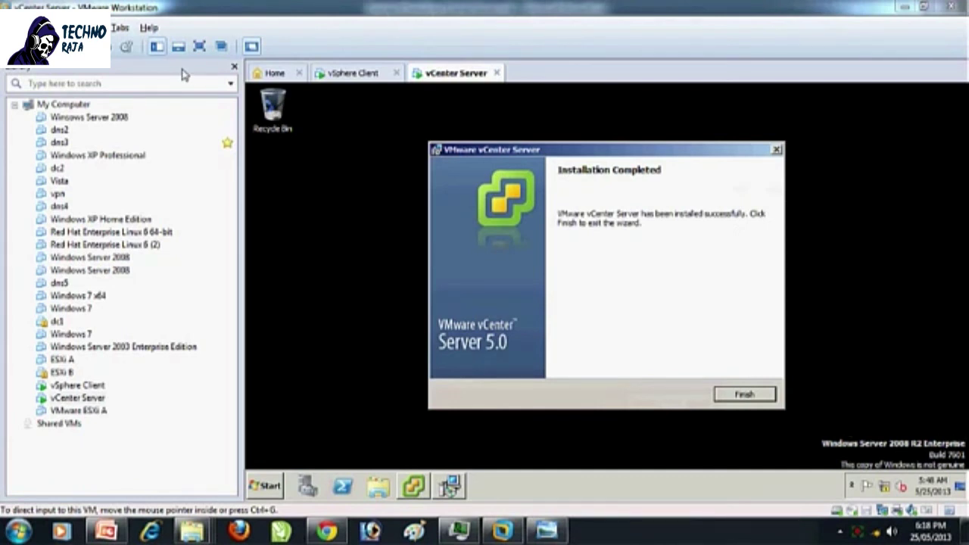
{"action": "left_click", "coordinate": [197, 47]}
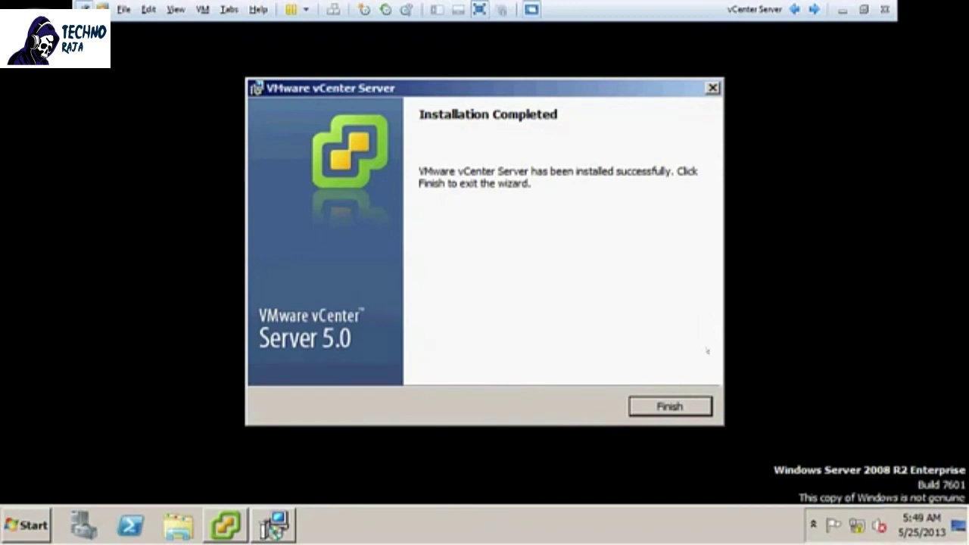
{"action": "left_click", "coordinate": [693, 404]}
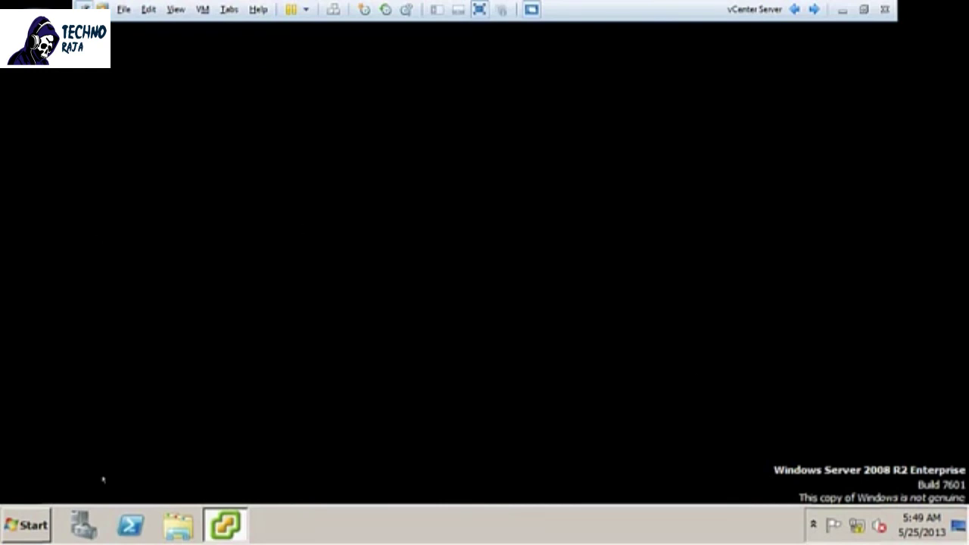
Restart the Windows Server virtual machine with Security issue as the shutdown reason.
{"action": "left_click", "coordinate": [31, 524]}
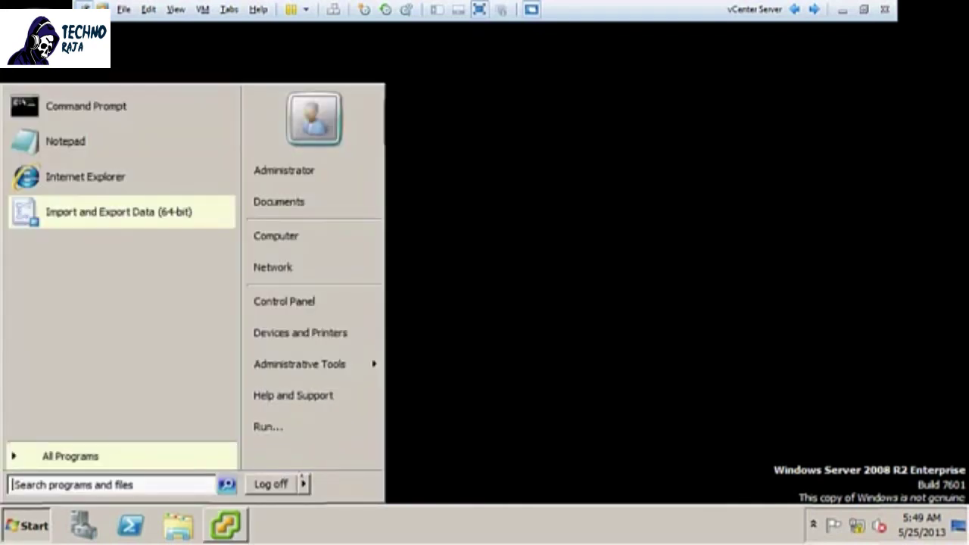
{"action": "left_click", "coordinate": [303, 484]}
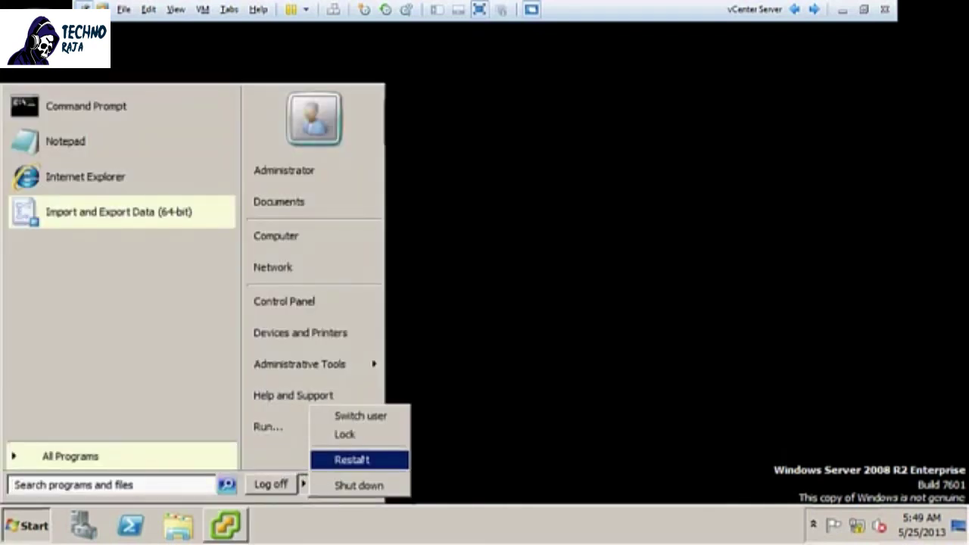
{"action": "left_click", "coordinate": [362, 460]}
{"action": "left_click", "coordinate": [554, 235]}
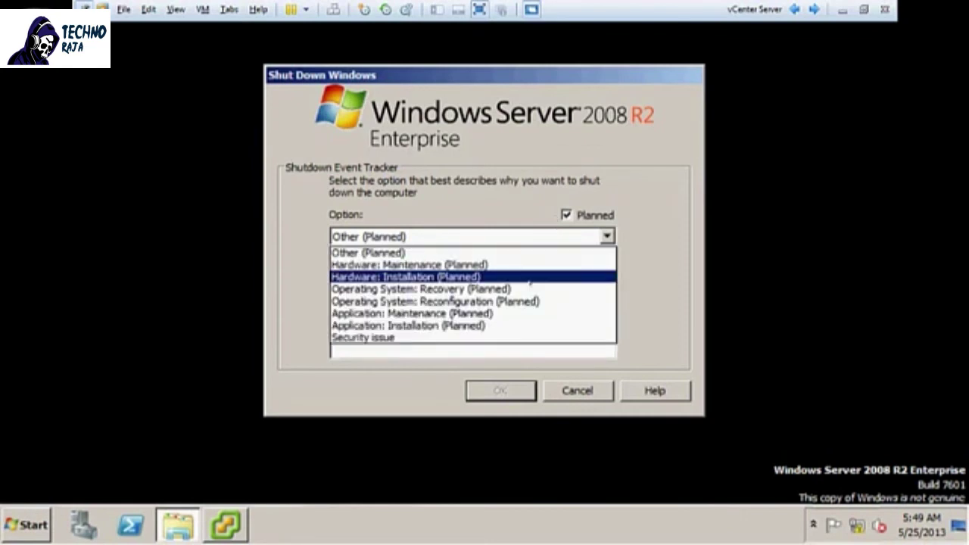
{"action": "left_click", "coordinate": [504, 336]}
{"action": "left_click", "coordinate": [501, 387]}
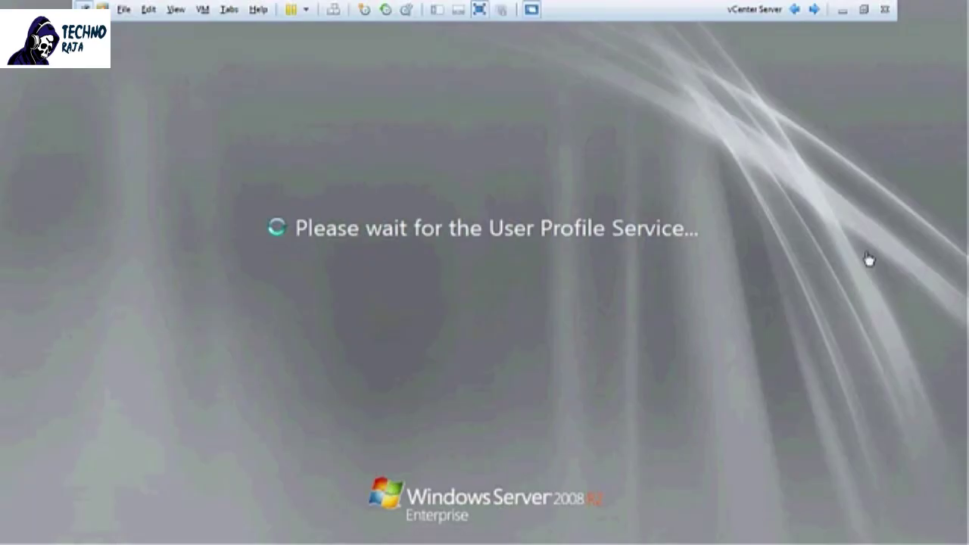
Switch to PowerPoint and start the vCenter Server presentation's slide show from slide 8.
{"action": "left_click", "coordinate": [844, 11]}
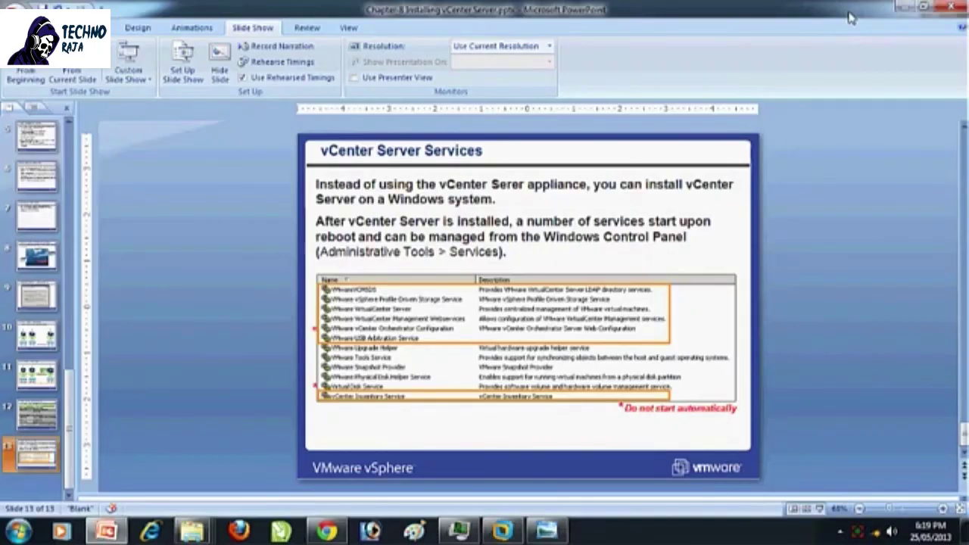
{"action": "left_click", "coordinate": [38, 256]}
{"action": "left_click", "coordinate": [72, 75]}
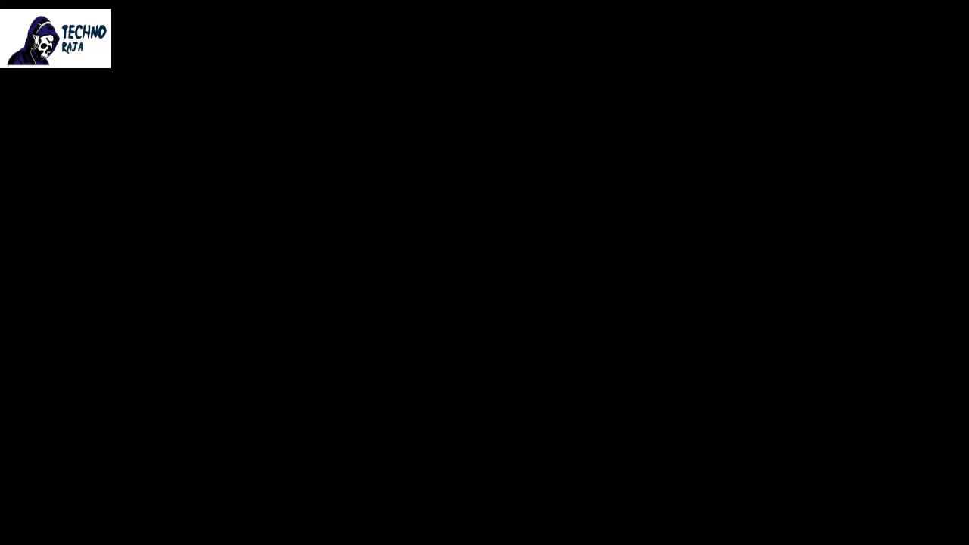